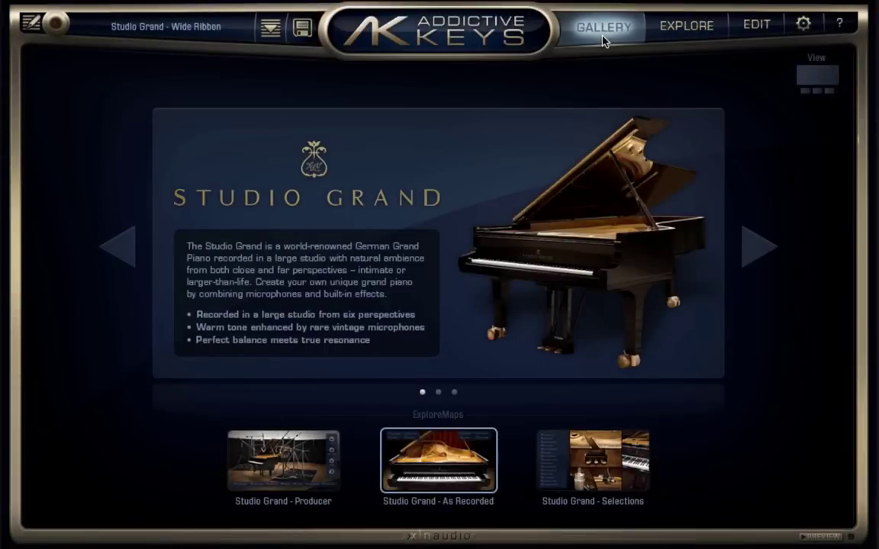
Cycle the gallery through Mark One, Modern Upright and Studio Grand, then on to Mark One.
left_click(753, 253)
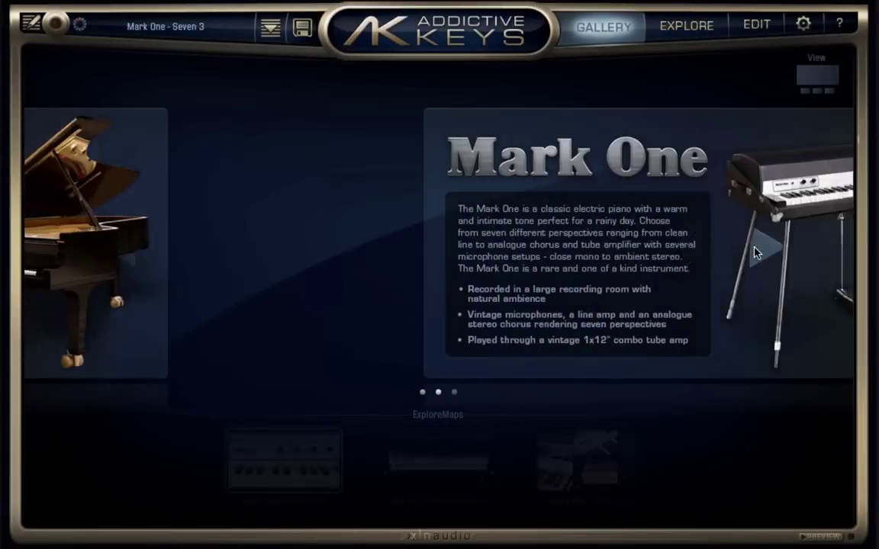
left_click(754, 253)
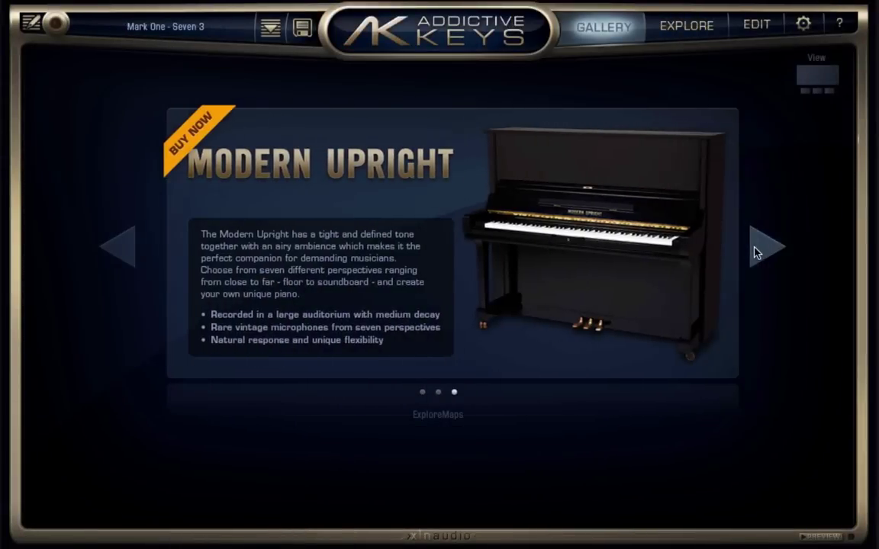
left_click(754, 253)
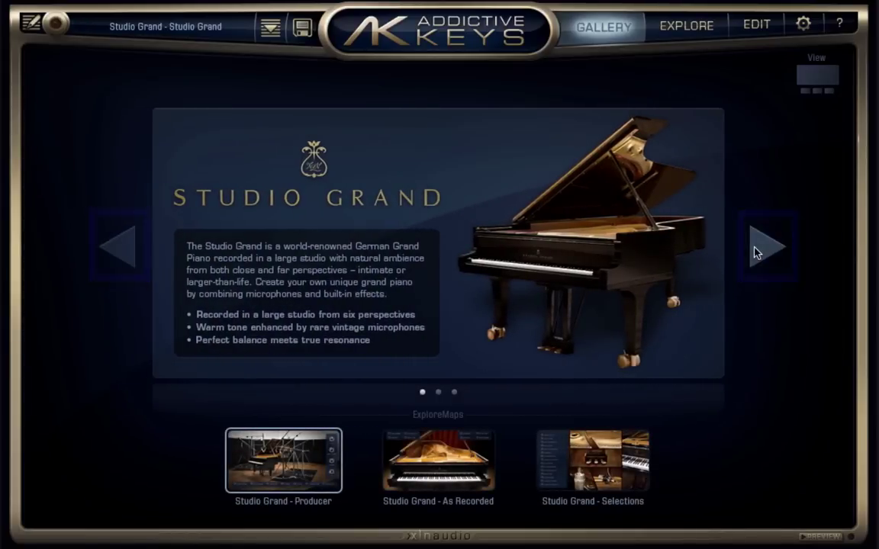
left_click(754, 253)
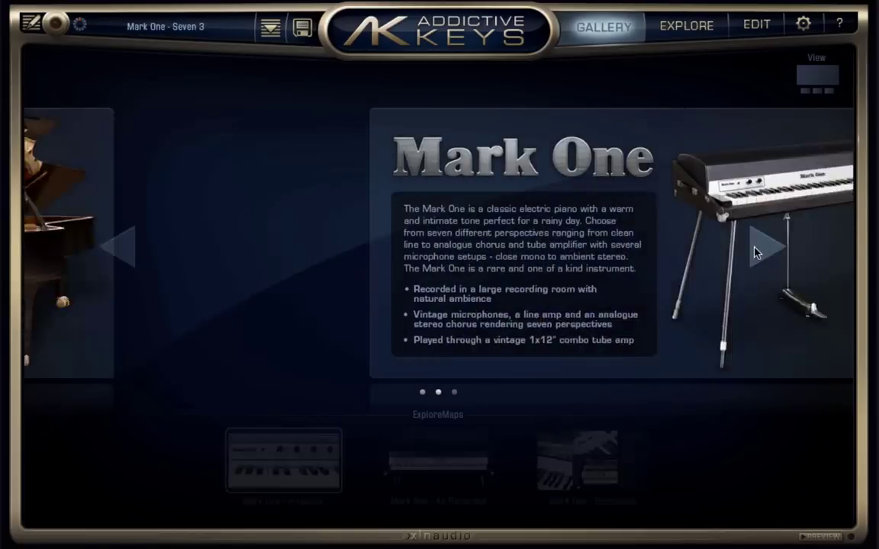
Advance to the Modern Upright, view its product web page, then return to Studio Grand.
left_click(754, 252)
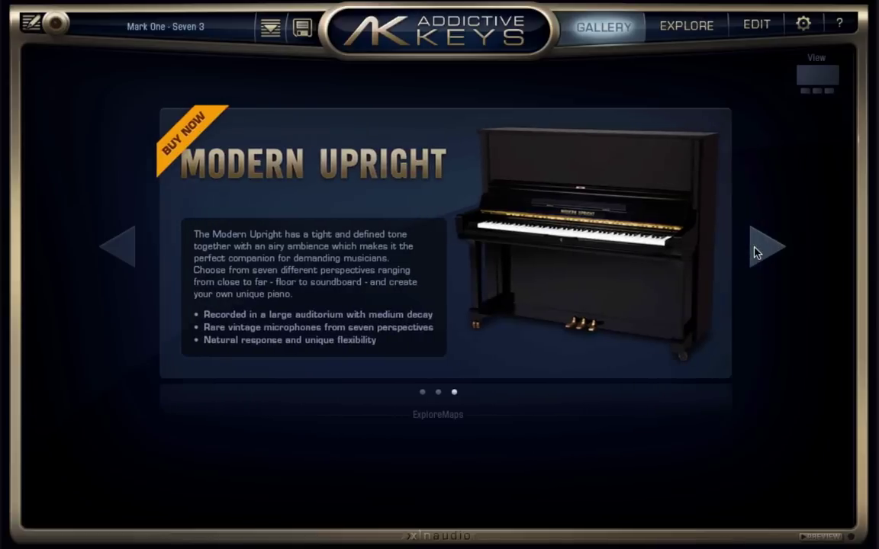
left_click(195, 144)
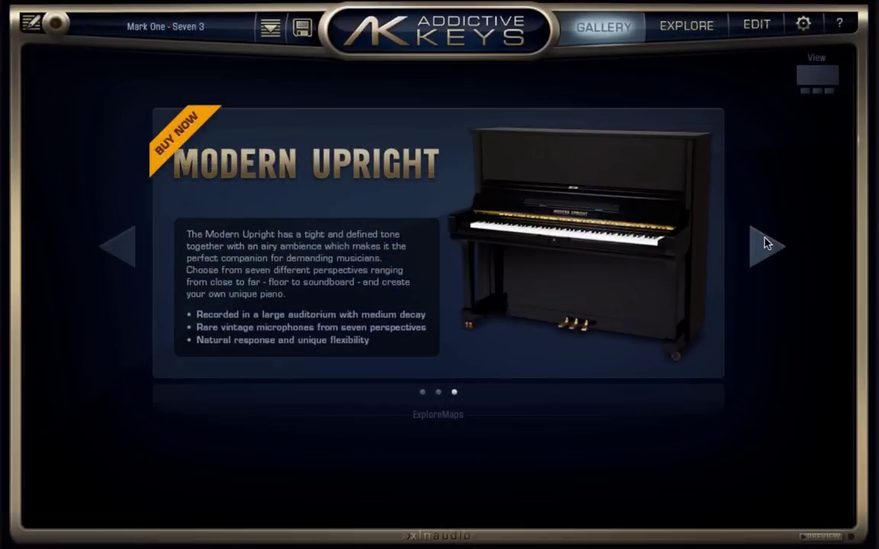
left_click(761, 250)
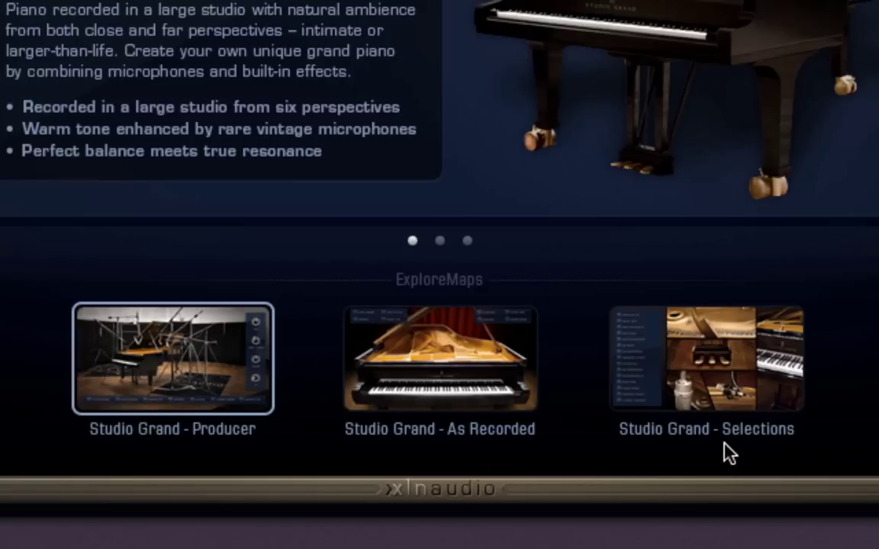
Open the Producer explore map and audition Studio Grand, Jazzish and Intense Keys, ending on Studio Grand.
left_click(171, 385)
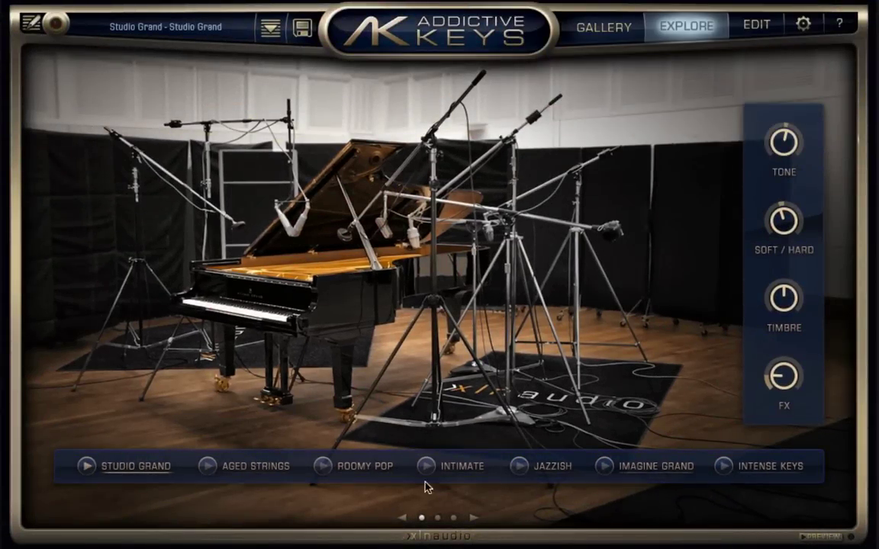
left_click(87, 466)
left_click(519, 466)
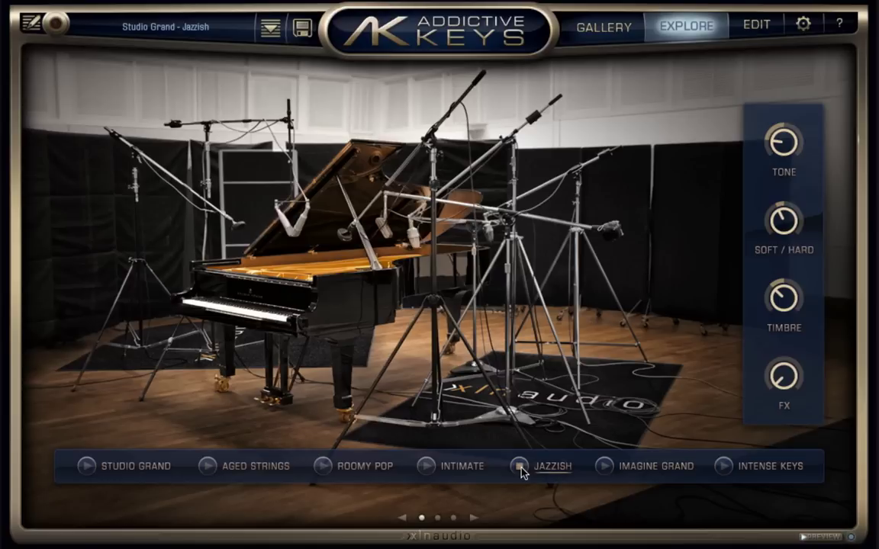
left_click(725, 467)
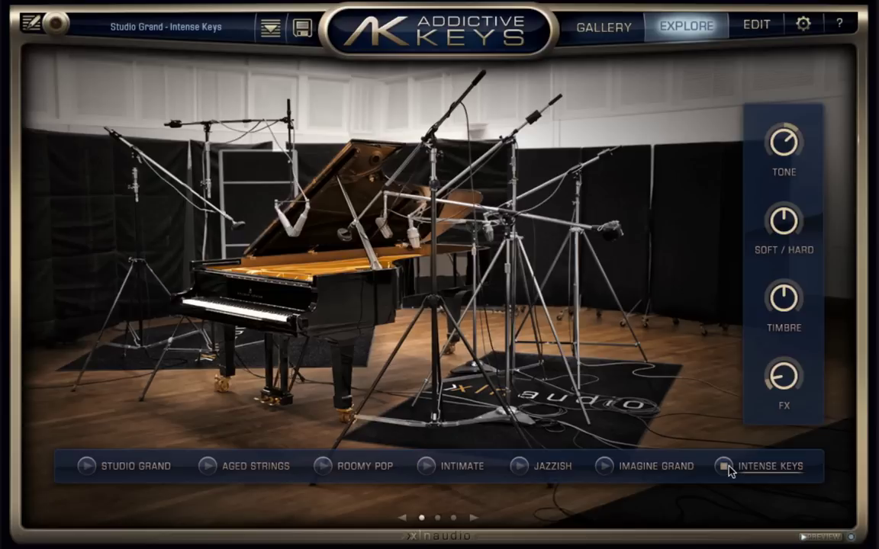
left_click(421, 519)
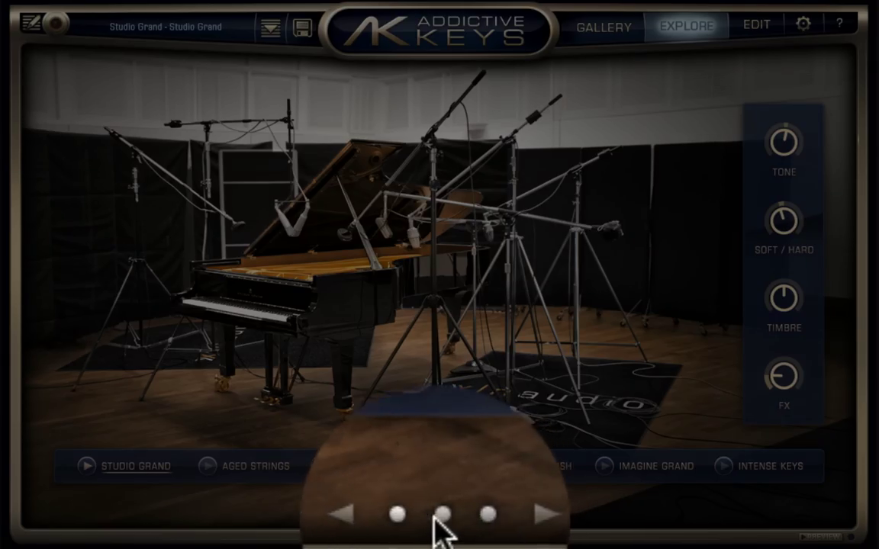
Page through the explore map pages and settle on the Studio Grand piano page.
left_click(443, 526)
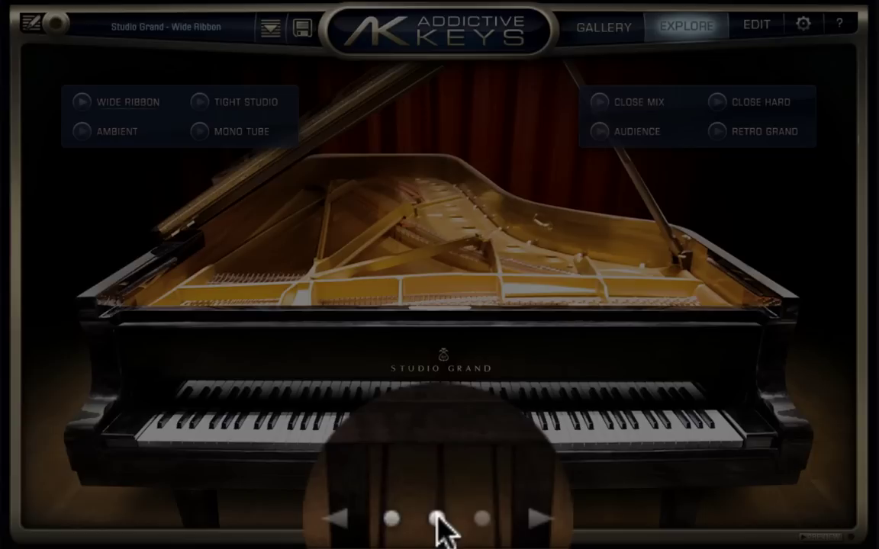
left_click(456, 520)
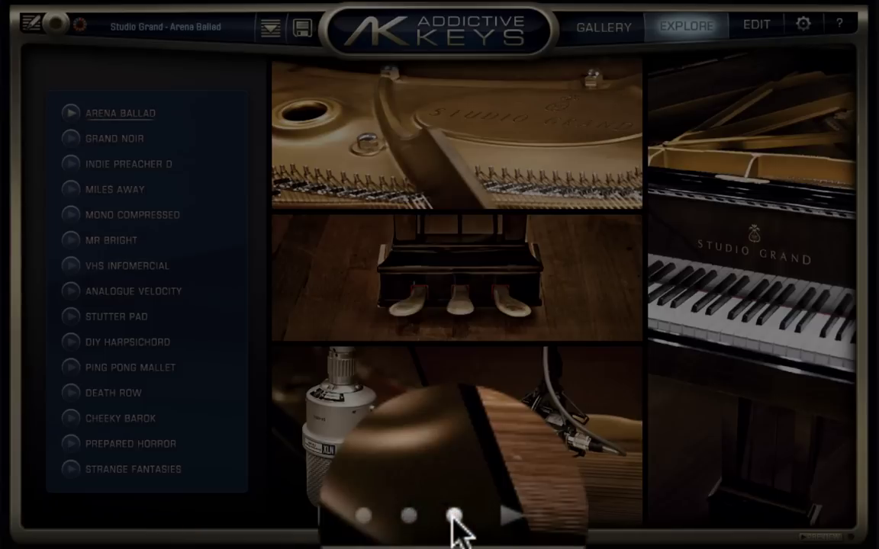
left_click(421, 517)
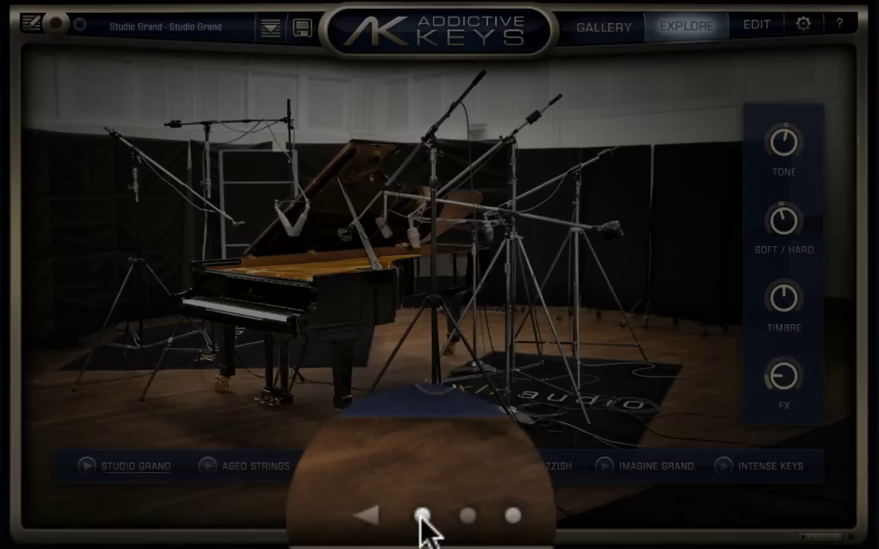
left_click(440, 517)
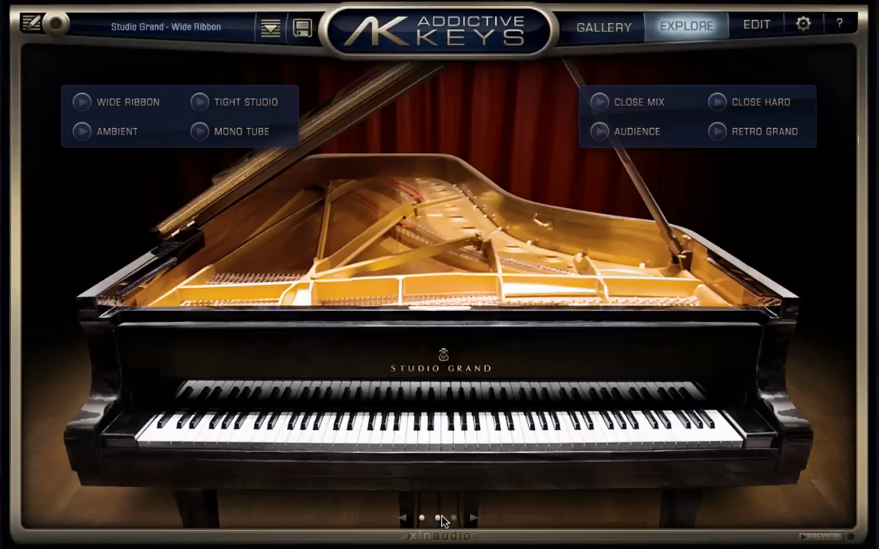
Audition the Wide Ribbon, Retro Grand and Ambient presets, then move to the preset-list page.
left_click(82, 101)
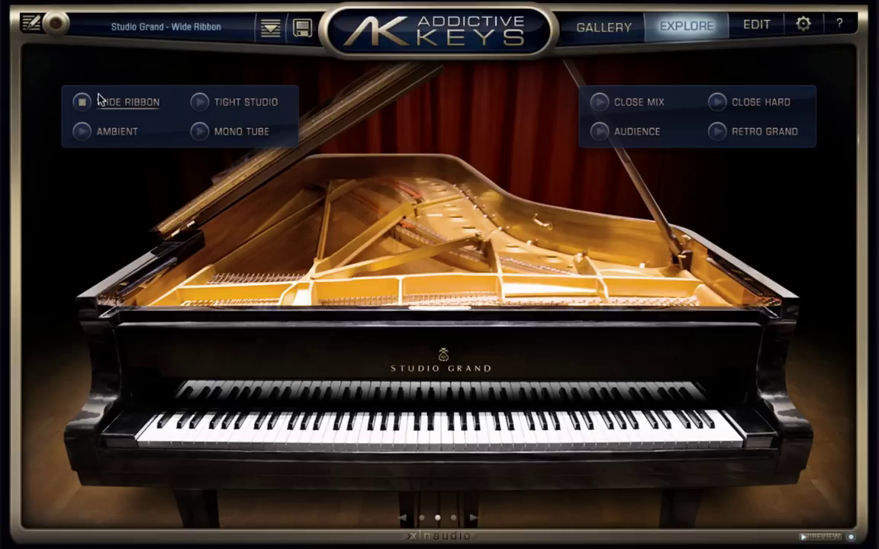
left_click(717, 132)
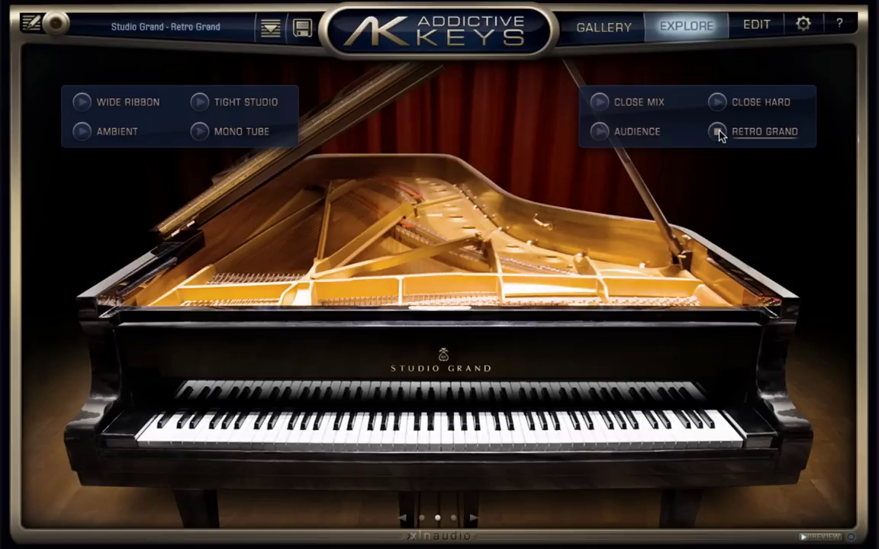
left_click(82, 132)
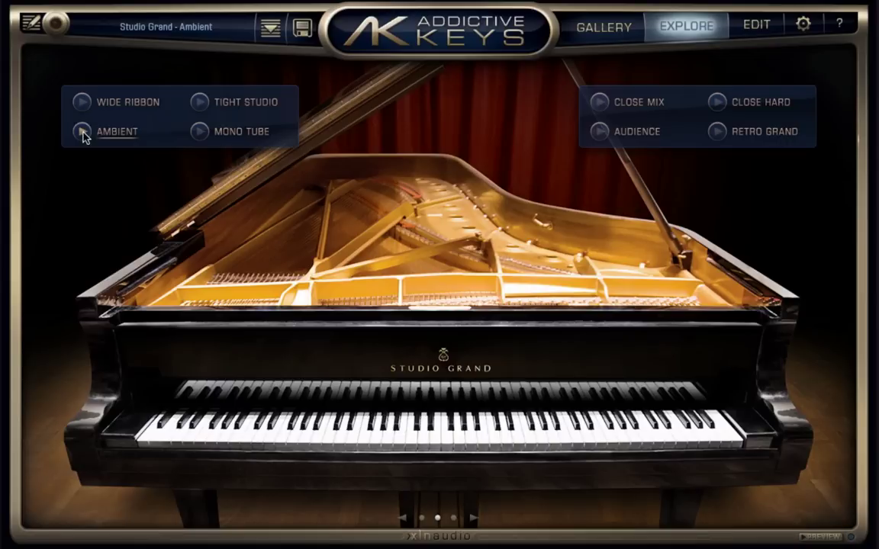
left_click(453, 519)
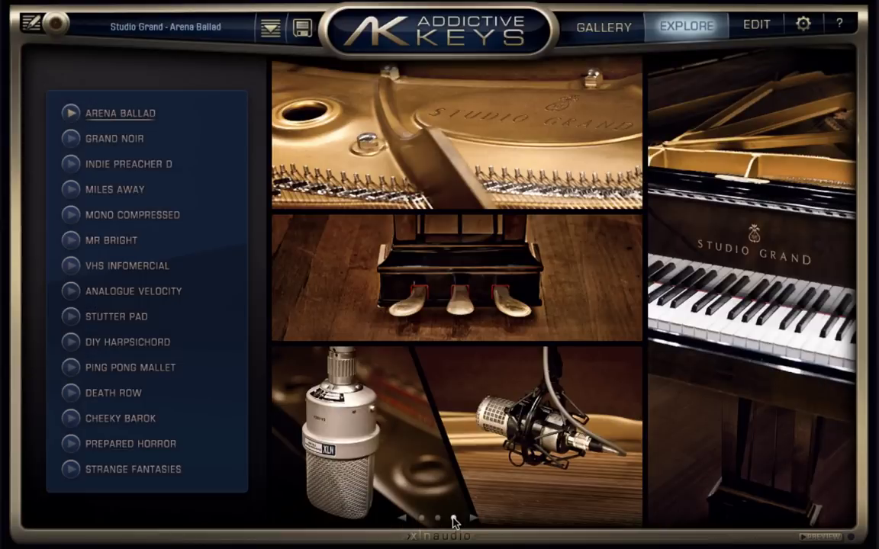
Audition the Death Row preset from the Explore list.
left_click(71, 394)
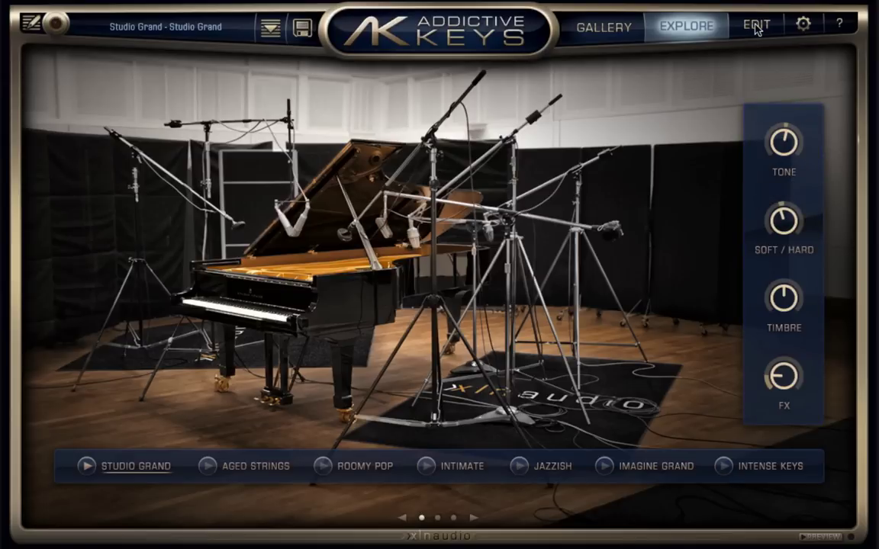
In the Preset Browser, audition Stutter Pad and Tight Studio, then confirm with Ok.
left_click(170, 28)
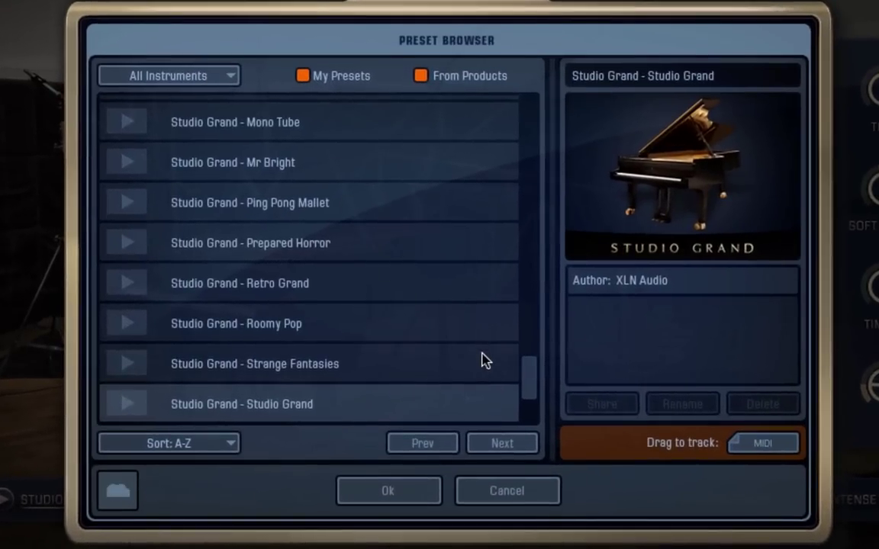
scroll(463, 375, "down", 2)
scroll(463, 374, "down", 1)
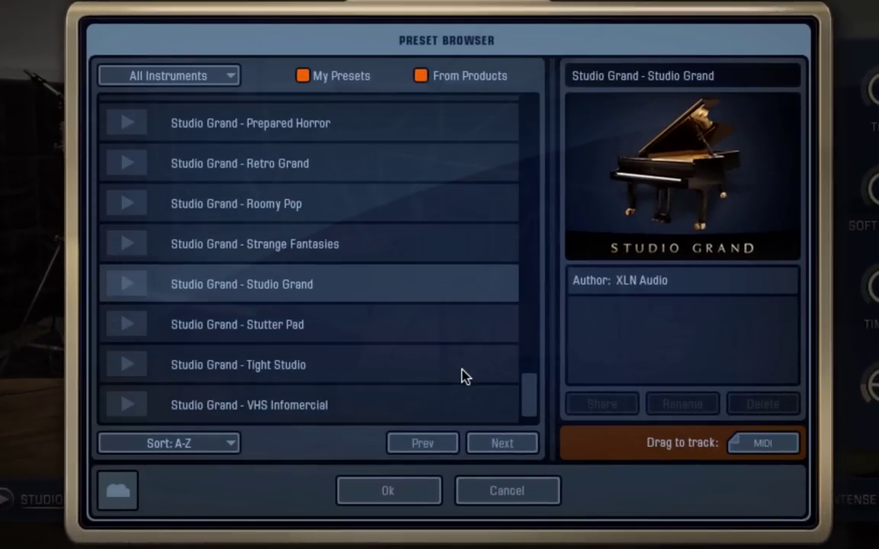
left_click(126, 326)
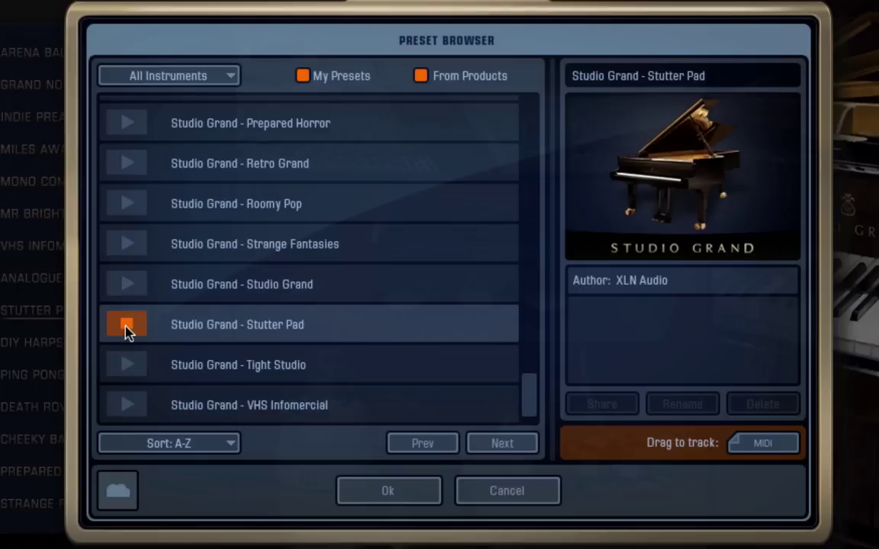
left_click(123, 368)
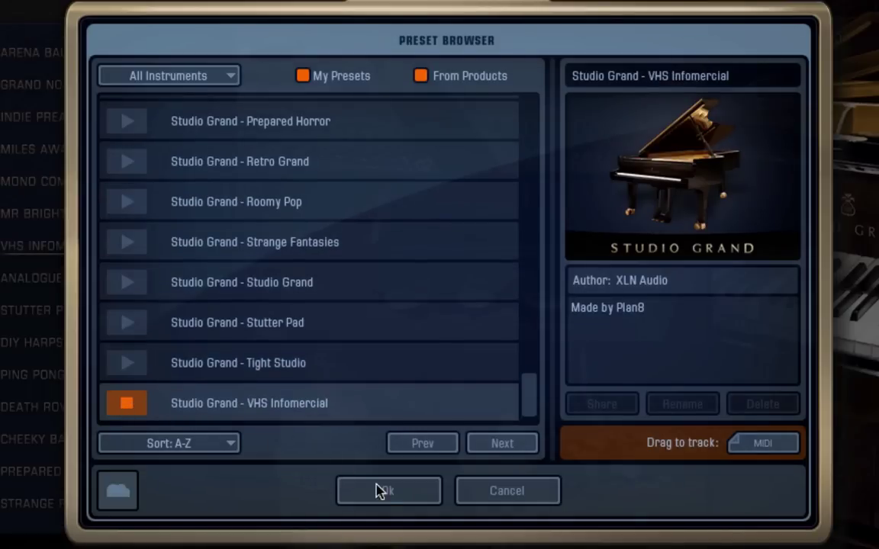
left_click(393, 495)
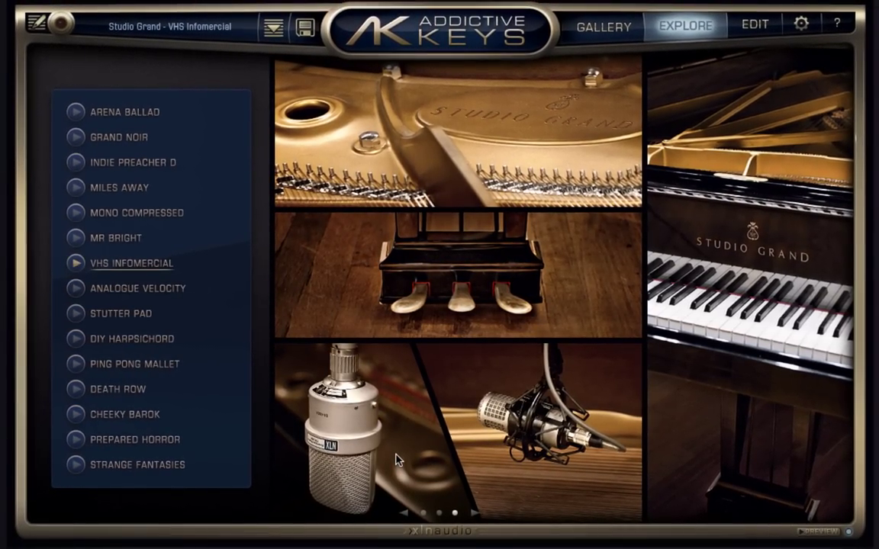
Show the instrument gallery and advance from Studio Grand to the Mark One.
left_click(599, 37)
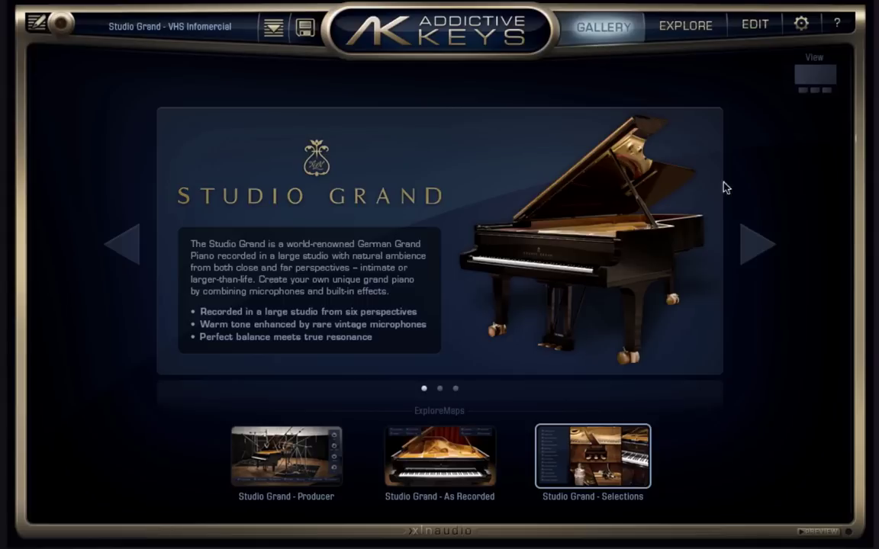
left_click(755, 243)
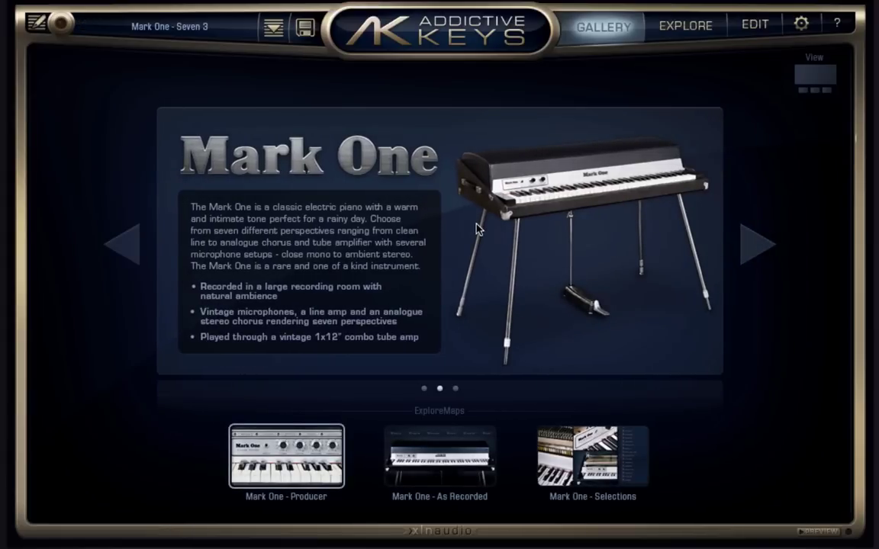
Open the Mark One - Selections map and audition Crystals, Velvet 34, Funky Filter and Maple Hill Funk.
left_click(602, 466)
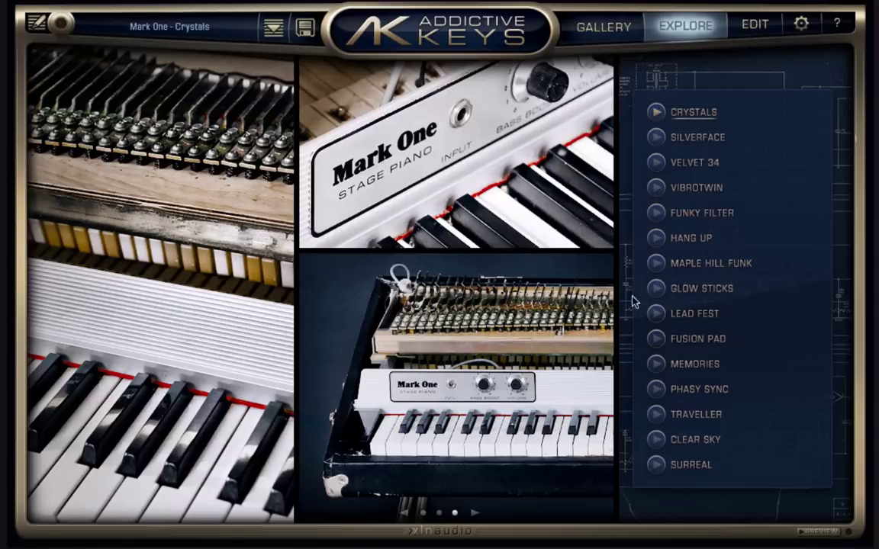
left_click(656, 114)
left_click(657, 165)
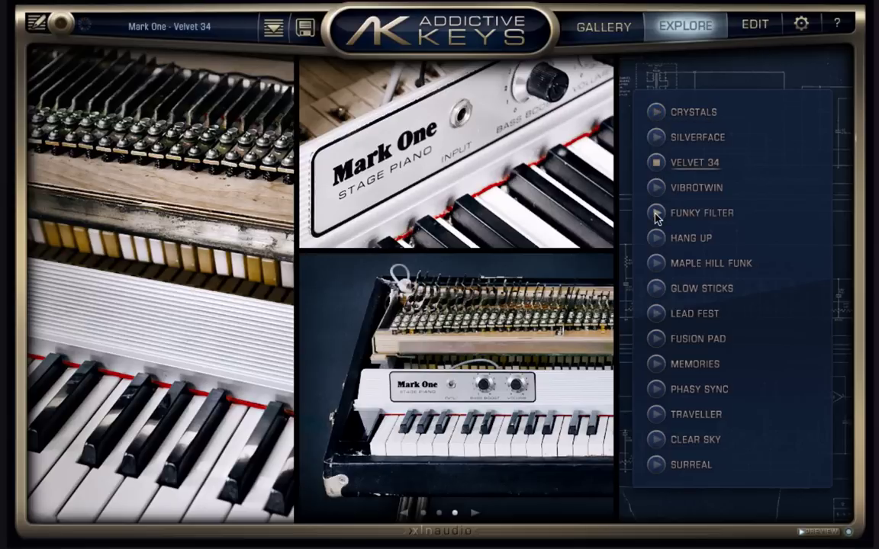
left_click(657, 214)
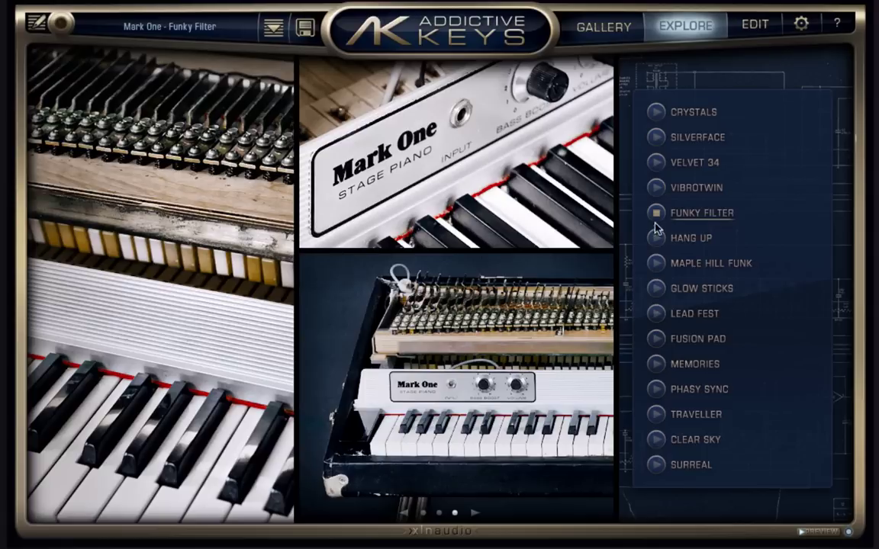
left_click(657, 264)
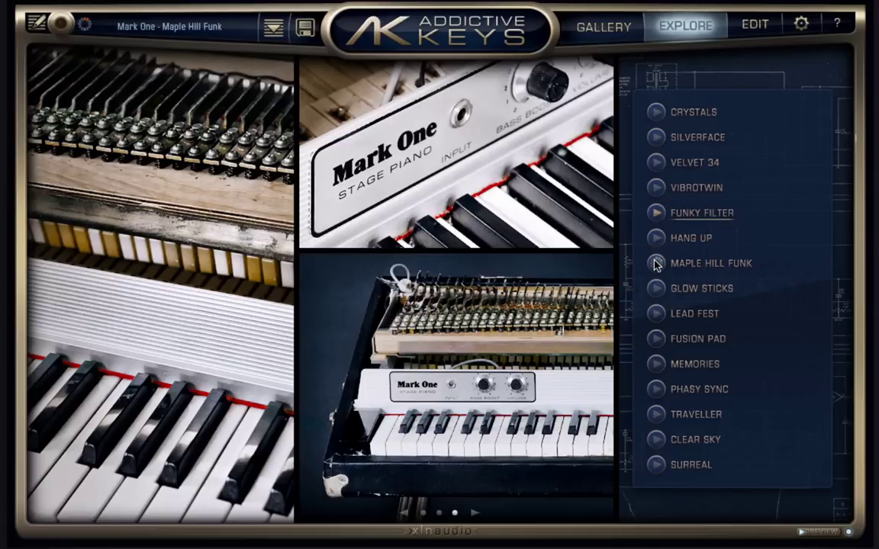
Audition Lead Fest and Memories, load Traveller, then advance the gallery to the Modern Upright.
left_click(657, 314)
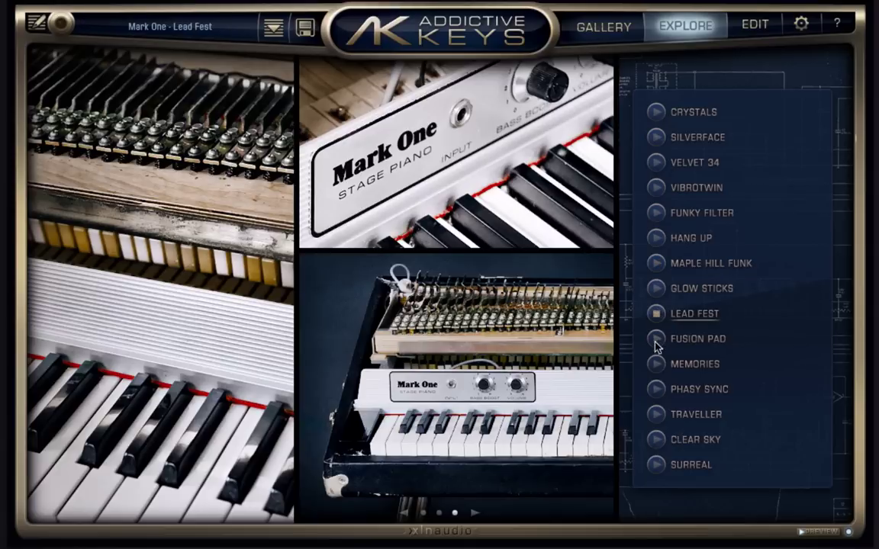
left_click(657, 365)
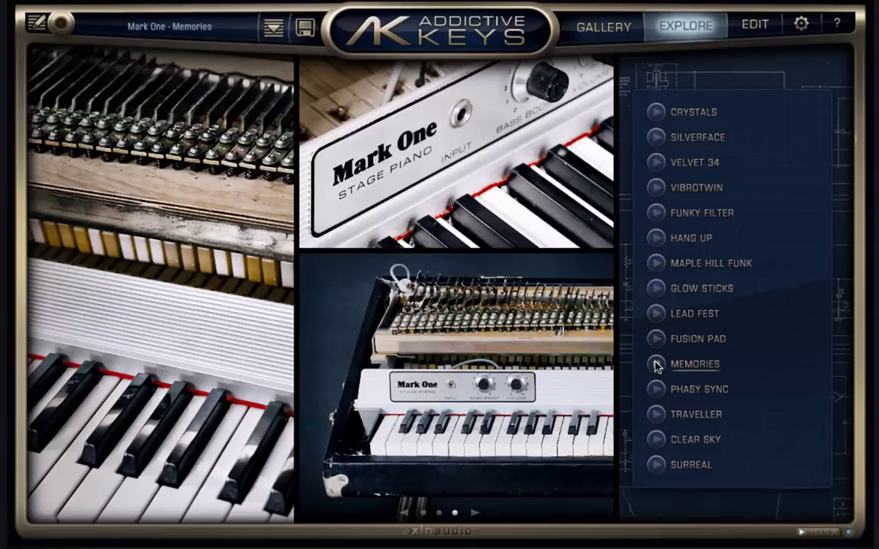
left_click(657, 416)
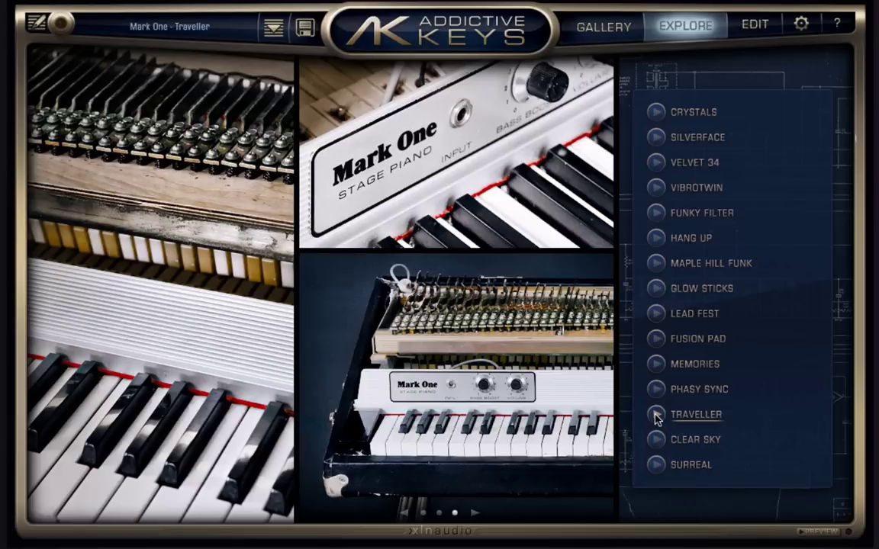
left_click(608, 35)
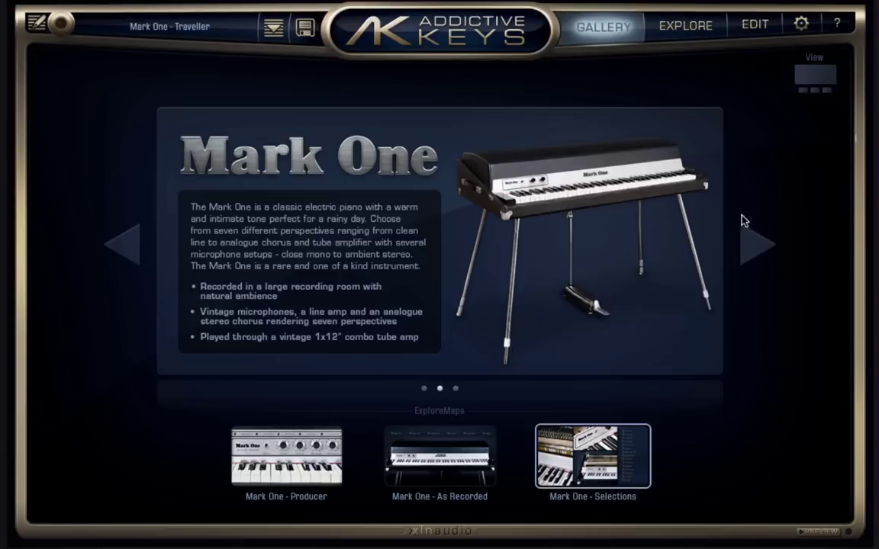
left_click(762, 248)
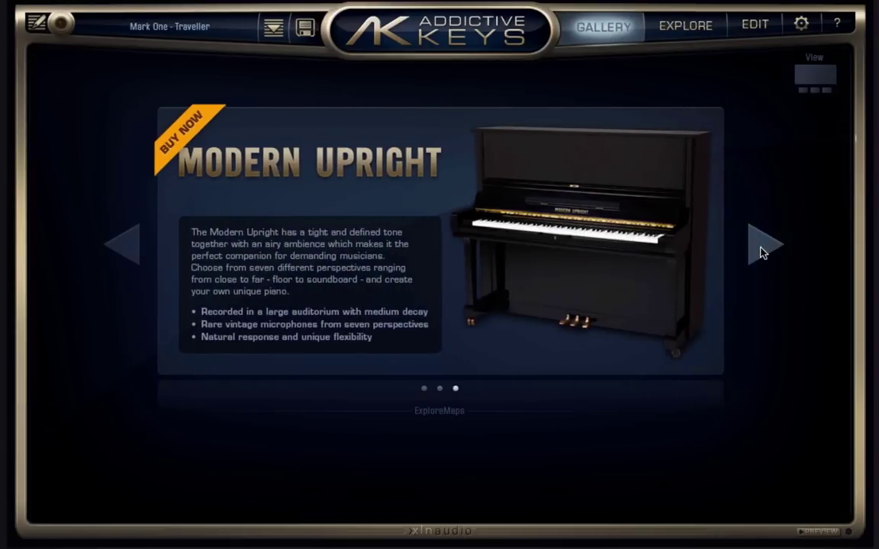